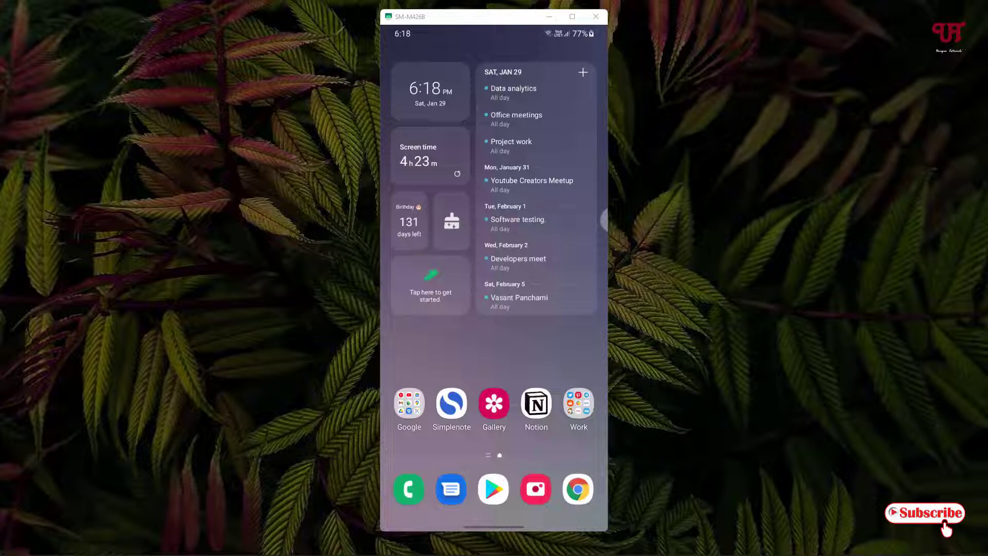
Find 1DM: Adblock Browser, Video & Torrent Downloader in the Play Store and install it
{"action": "left_click", "coordinate": [494, 489]}
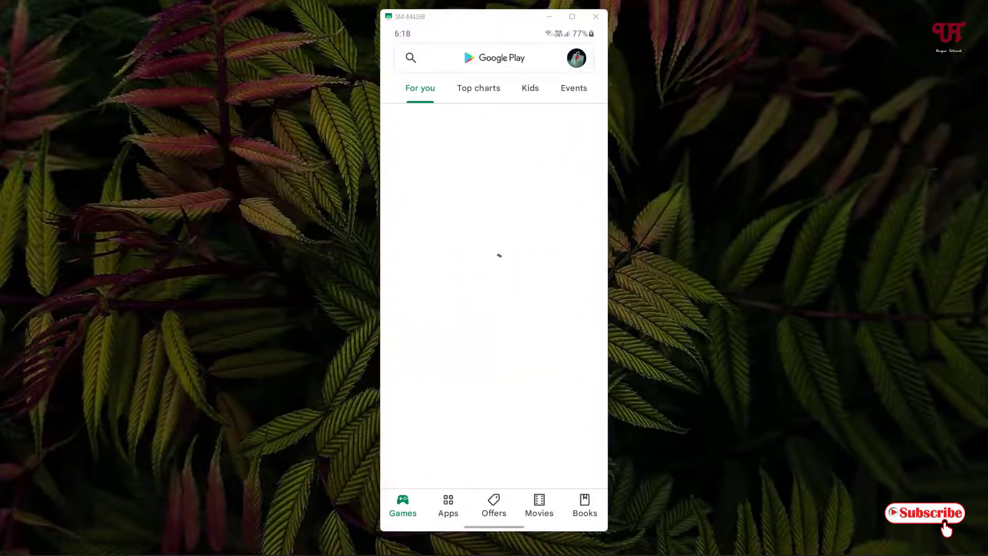
{"action": "left_click", "coordinate": [494, 58]}
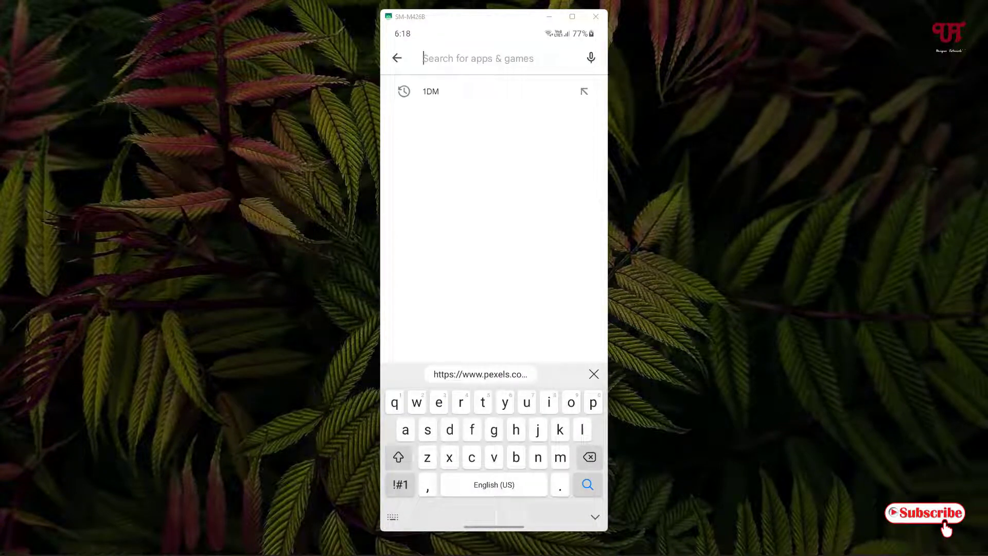
{"action": "left_click", "coordinate": [430, 92]}
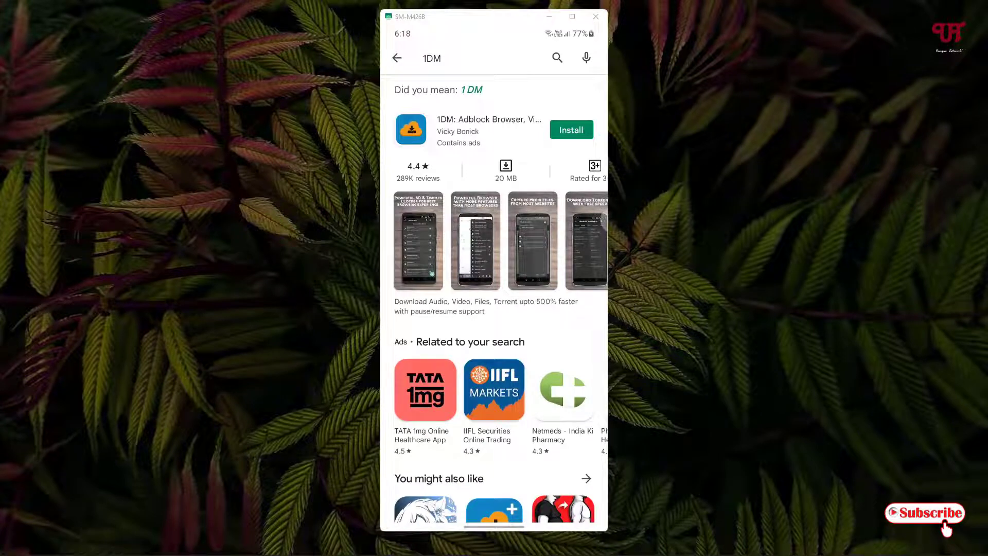
{"action": "left_click", "coordinate": [488, 120]}
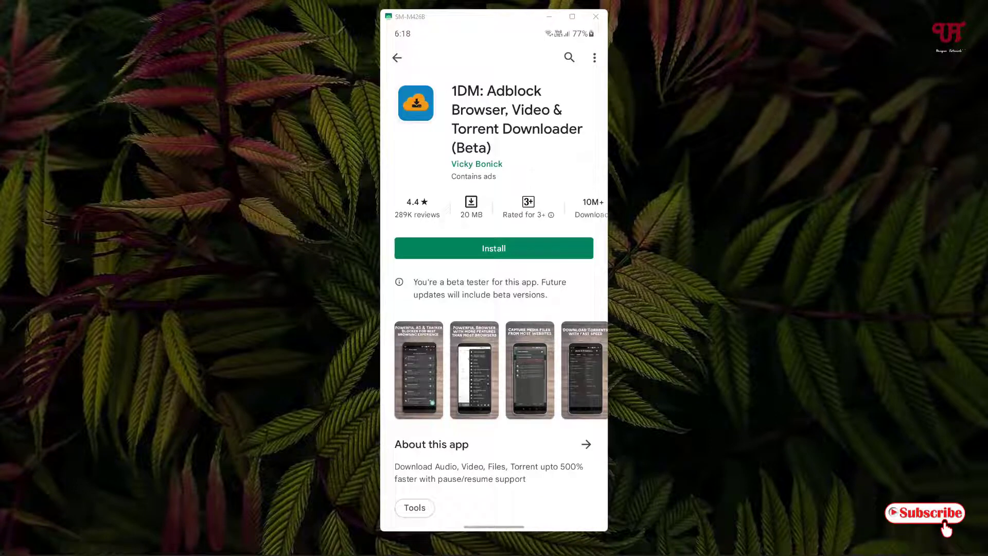
{"action": "left_click", "coordinate": [493, 248]}
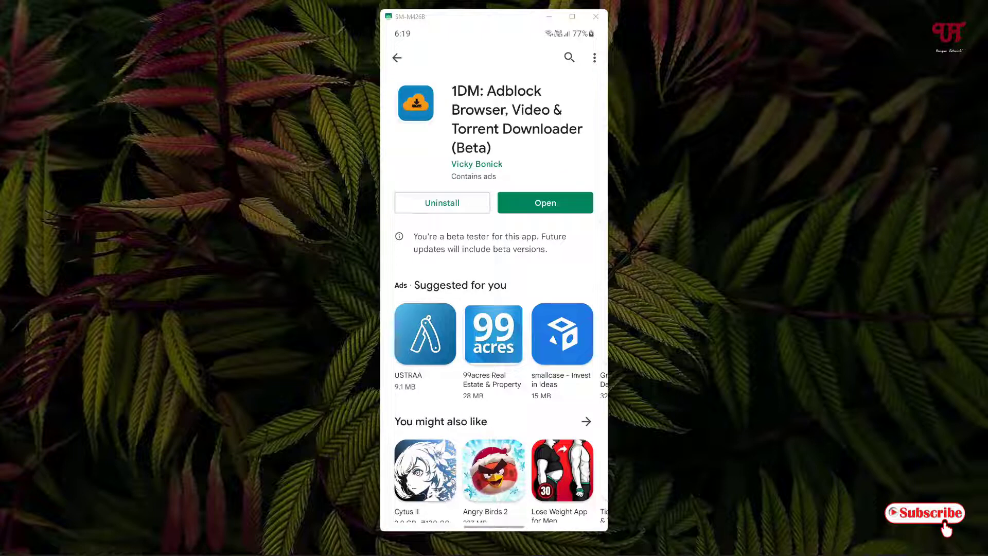
Launch 1DM, allow storage access, choose Phone storage, and skip the tips and shortcut prompt
{"action": "left_click", "coordinate": [545, 202]}
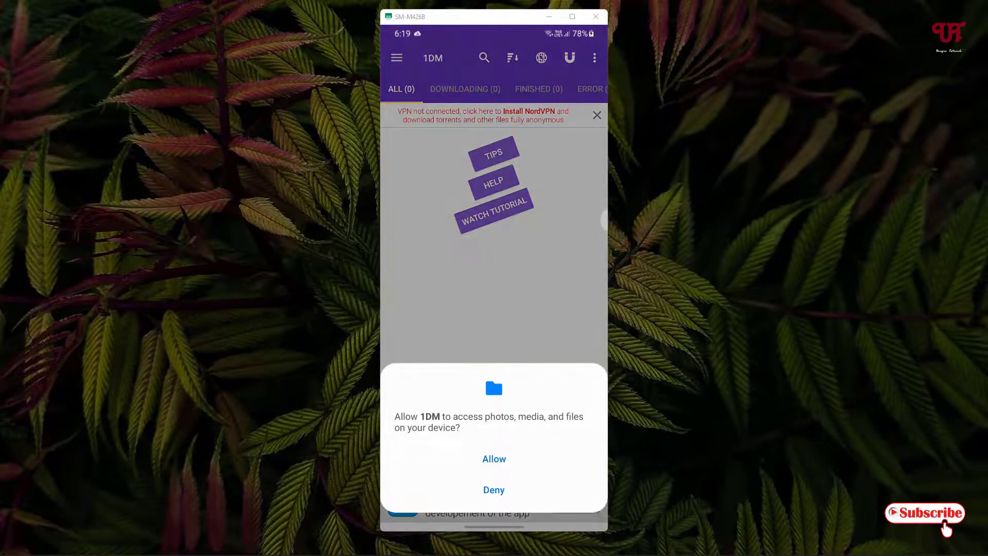
{"action": "left_click", "coordinate": [494, 459]}
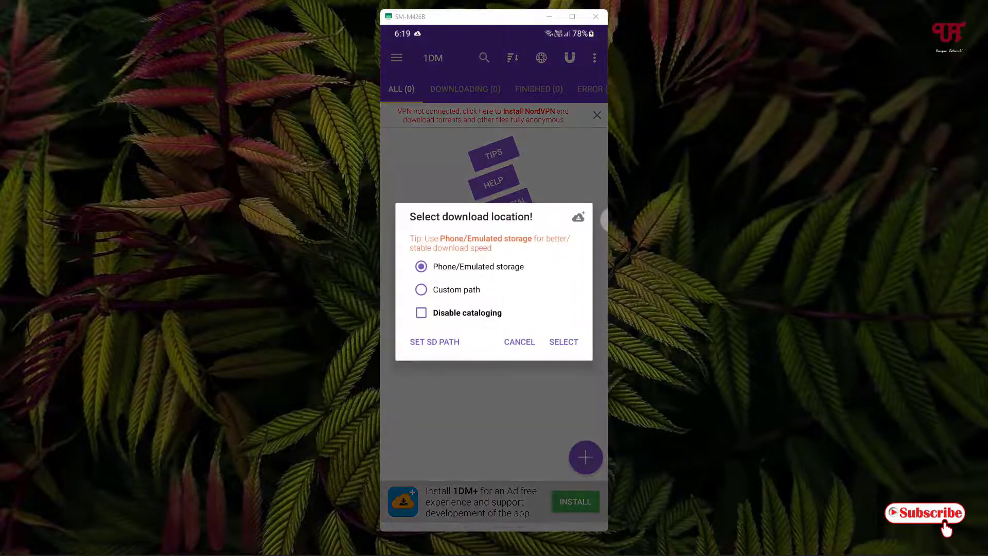
{"action": "left_click", "coordinate": [564, 342]}
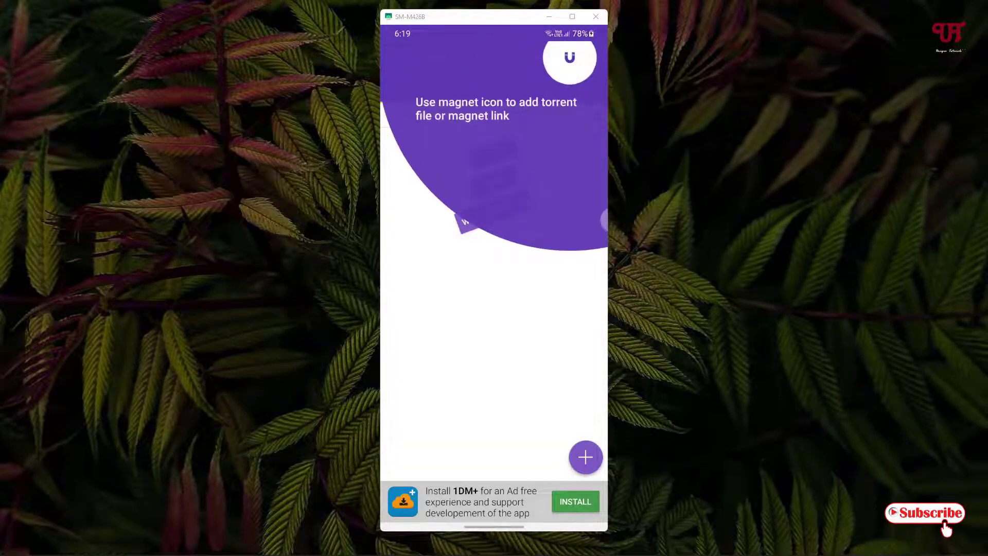
{"action": "left_click", "coordinate": [529, 410]}
{"action": "left_click", "coordinate": [531, 412]}
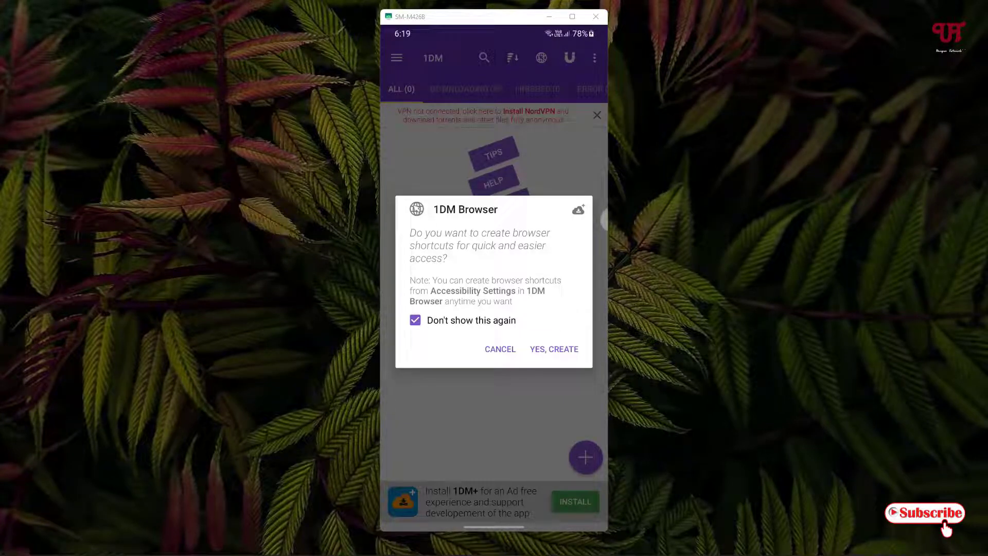
{"action": "left_click", "coordinate": [499, 349]}
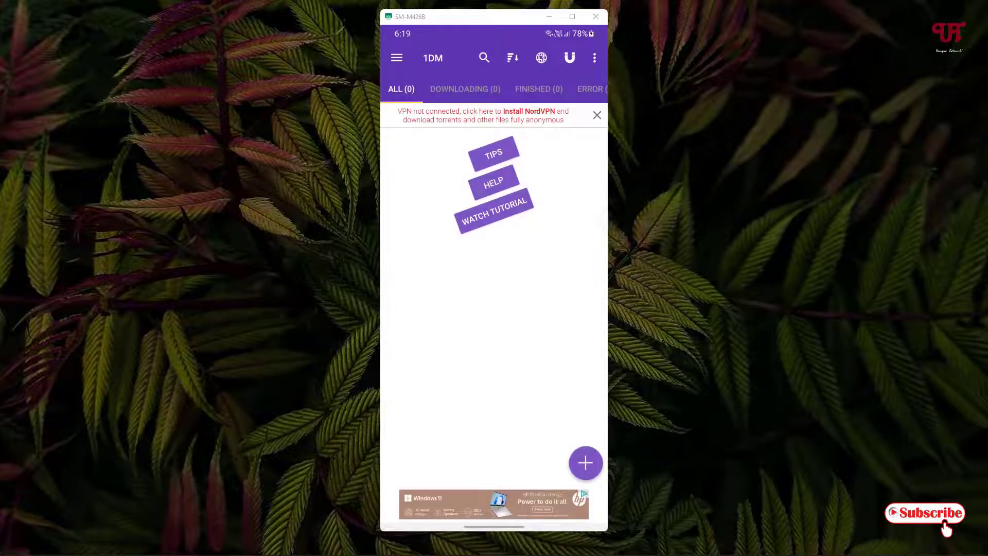
Show the + add-download options and then close them
{"action": "left_click", "coordinate": [585, 463]}
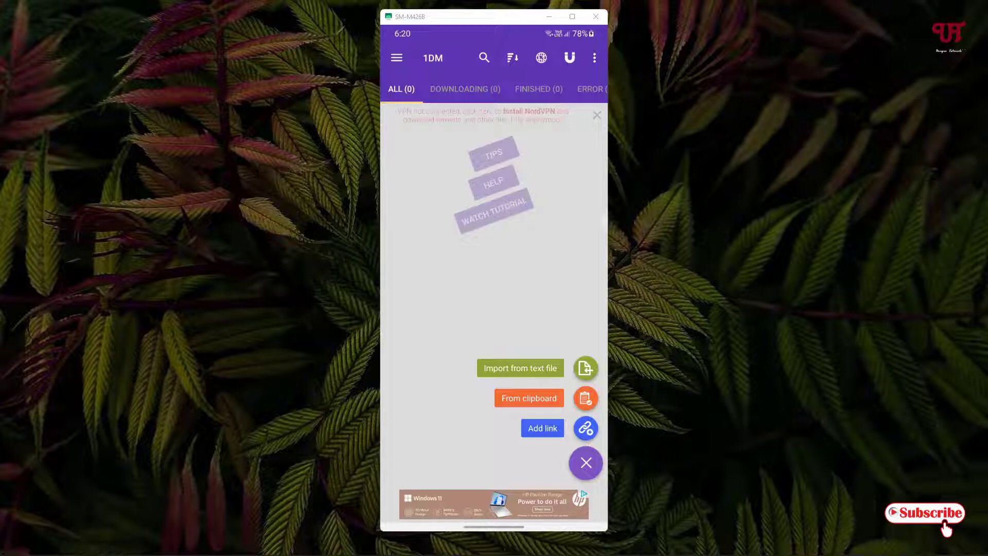
{"action": "left_click", "coordinate": [535, 291]}
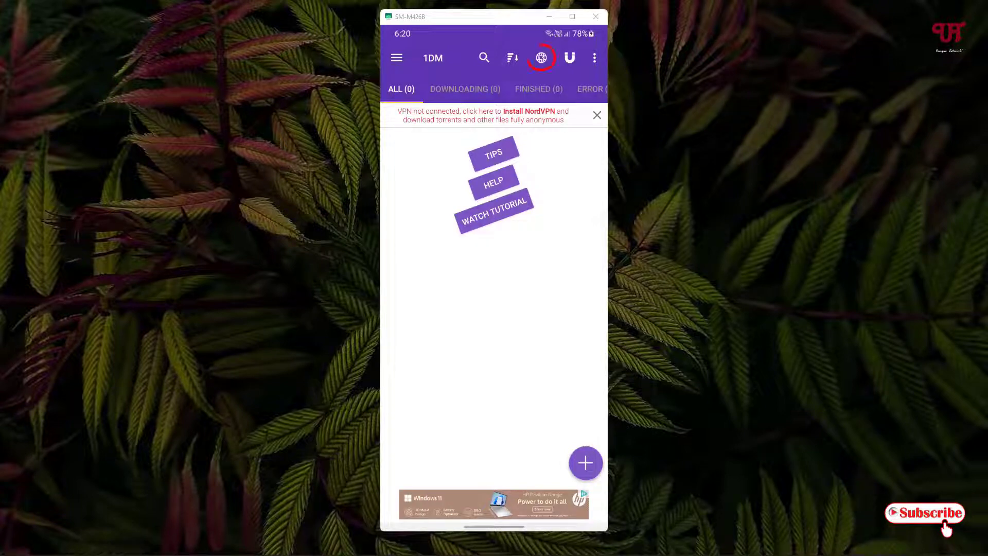
Open 1DM's browser, acknowledge the accessibility notice and return to the Google start page
{"action": "left_click", "coordinate": [541, 58]}
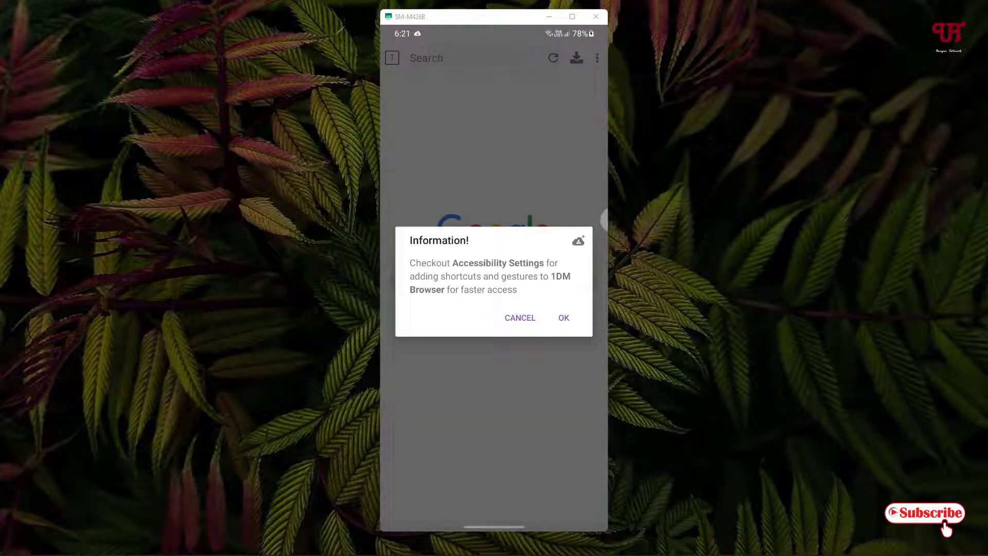
{"action": "left_click", "coordinate": [564, 318]}
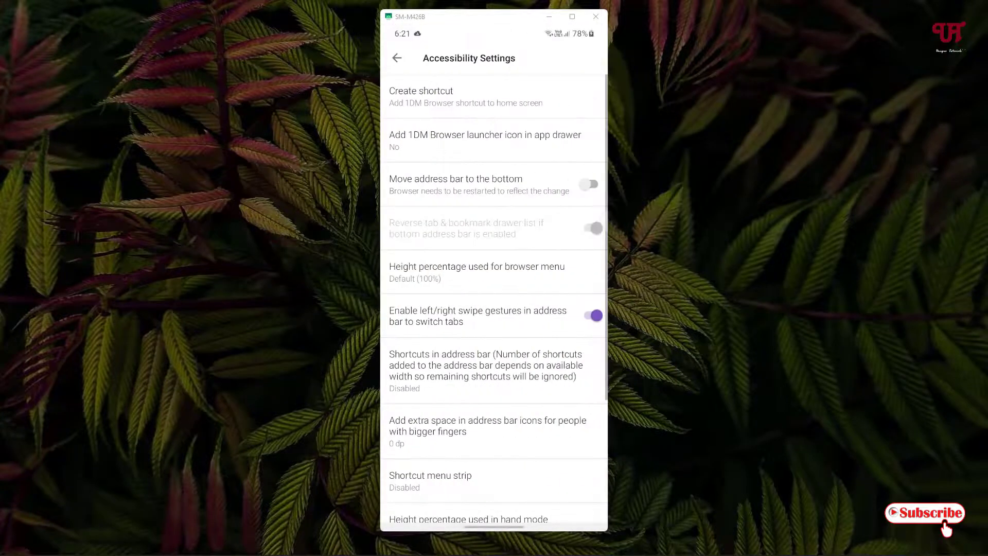
{"action": "key", "text": "Escape"}
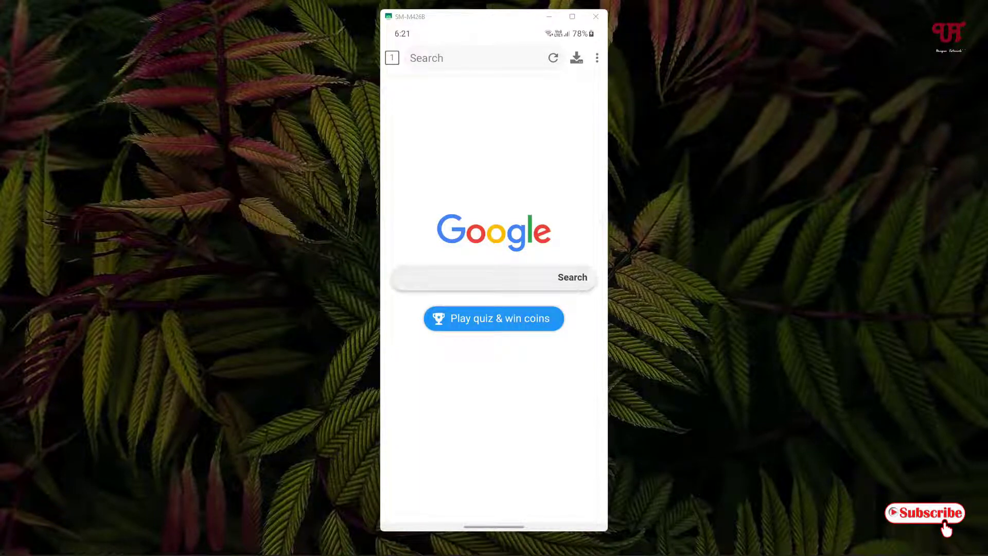
Load the copied Pexels videos link from the address bar suggestion
{"action": "left_click", "coordinate": [464, 58]}
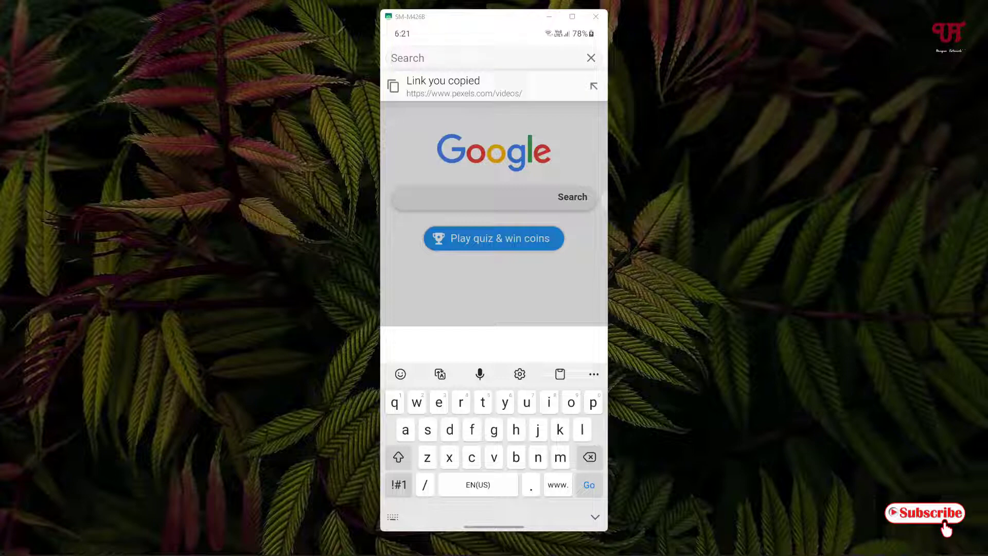
{"action": "left_click", "coordinate": [463, 86]}
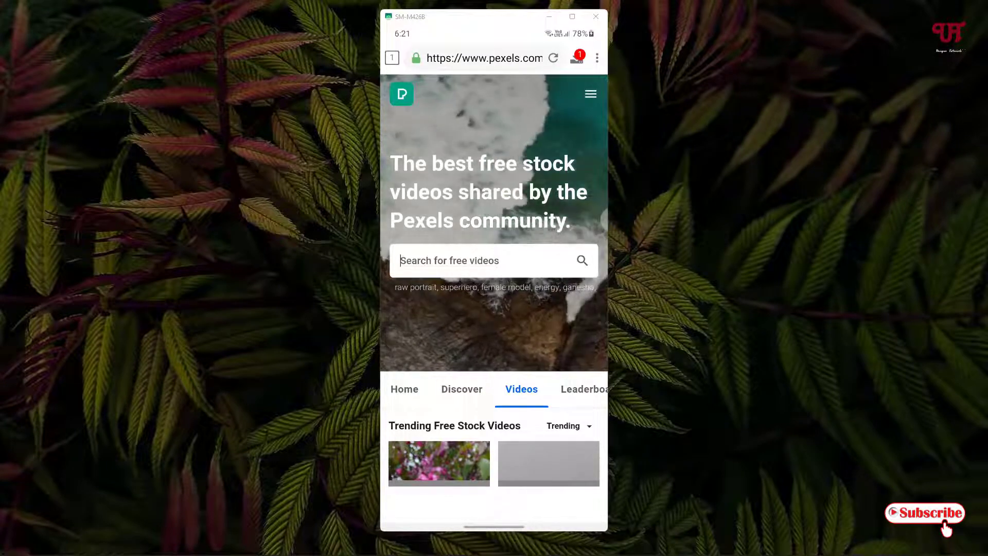
{"action": "scroll", "coordinate": [494, 309], "scroll_direction": "down", "scroll_amount": 2}
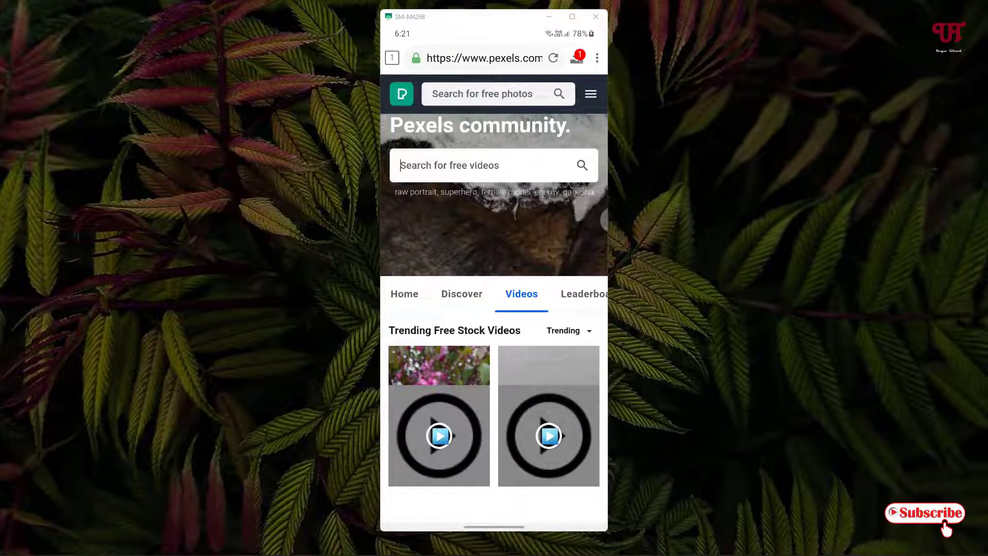
{"action": "scroll", "coordinate": [495, 310], "scroll_direction": "down", "scroll_amount": 2}
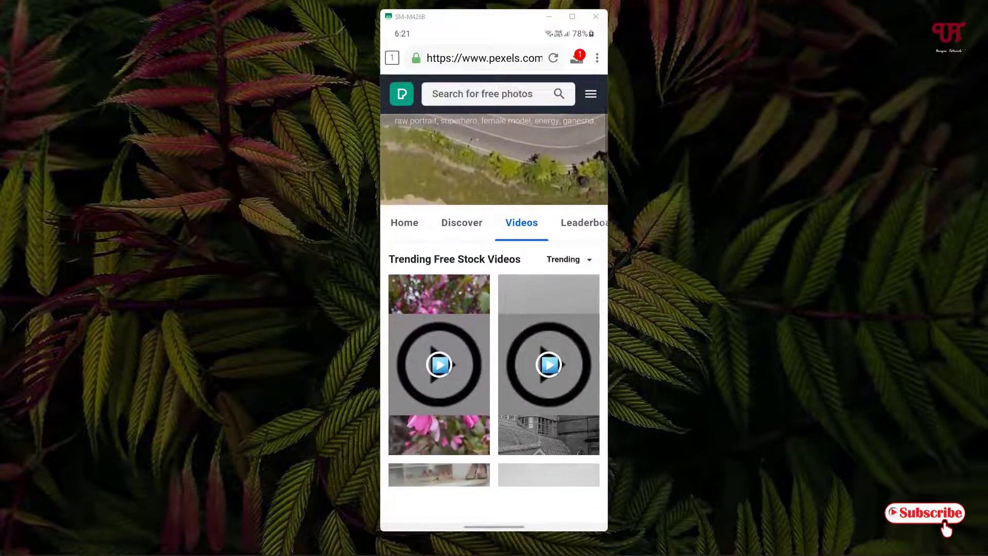
{"action": "scroll", "coordinate": [494, 310], "scroll_direction": "down", "scroll_amount": 3}
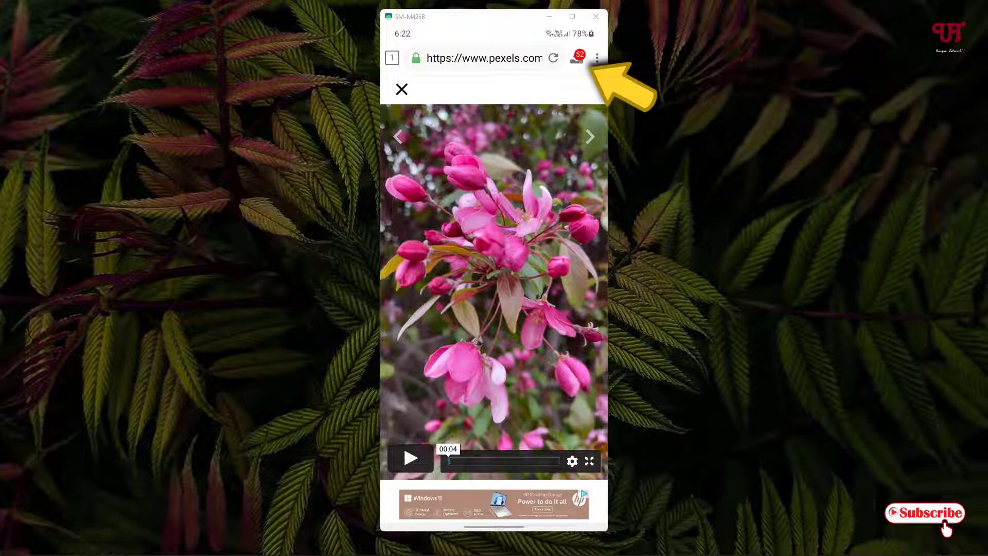
Inspect the detected-files list, dismissing its copyright notice, then close it to return to Pexels
{"action": "left_click", "coordinate": [577, 58]}
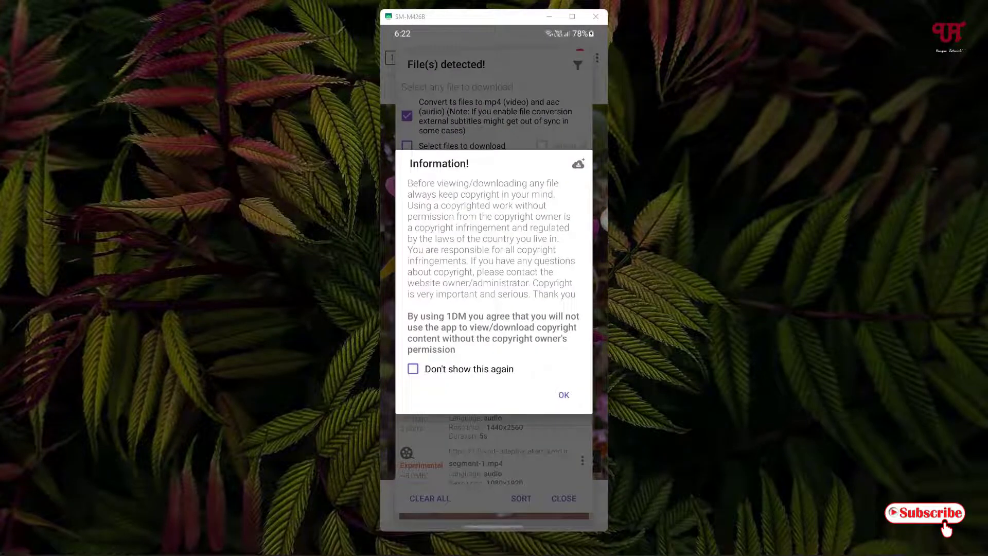
{"action": "left_click", "coordinate": [564, 395]}
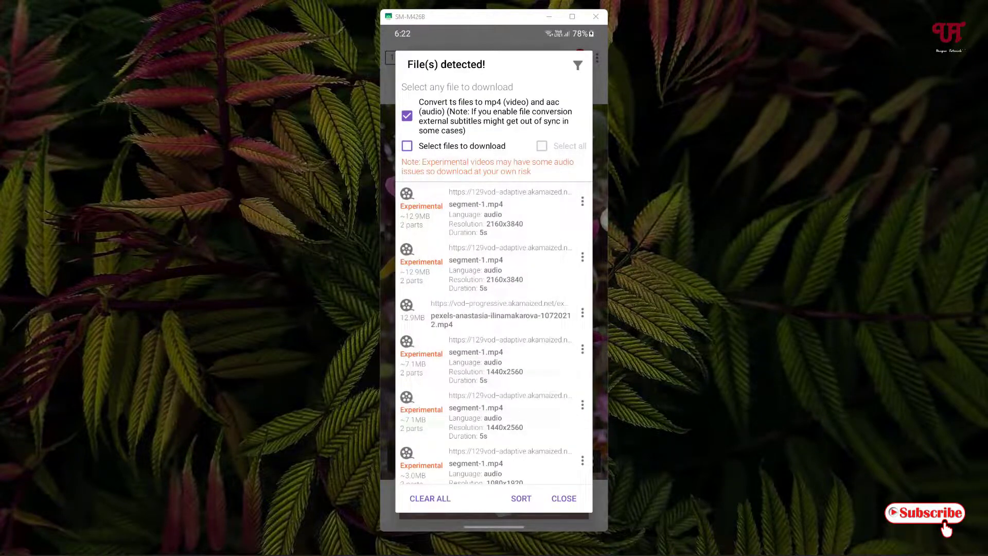
{"action": "scroll", "coordinate": [494, 309], "scroll_direction": "down", "scroll_amount": 1}
{"action": "scroll", "coordinate": [494, 309], "scroll_direction": "down", "scroll_amount": 2}
{"action": "scroll", "coordinate": [494, 309], "scroll_direction": "down", "scroll_amount": 2}
{"action": "scroll", "coordinate": [494, 309], "scroll_direction": "down", "scroll_amount": 2}
{"action": "scroll", "coordinate": [545, 340], "scroll_direction": "down", "scroll_amount": 2}
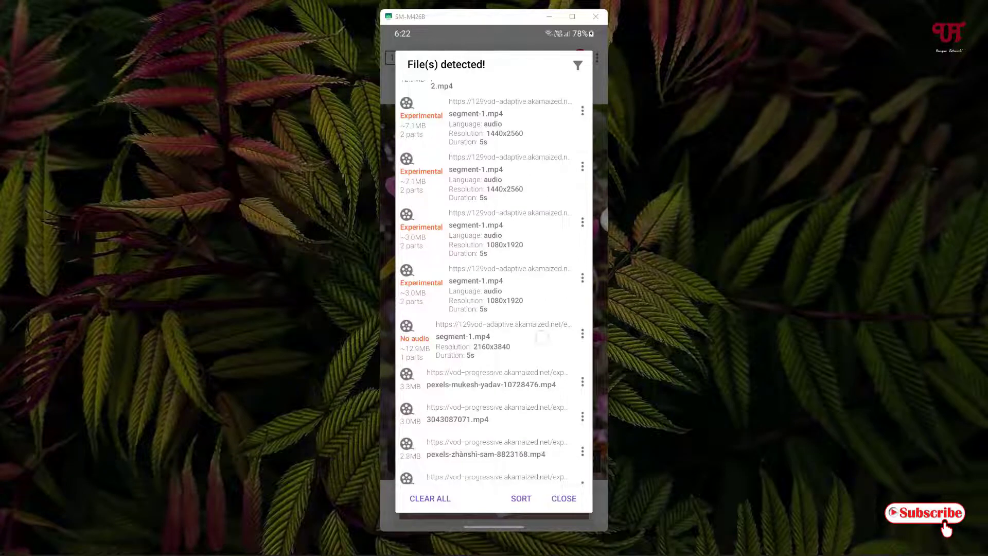
{"action": "scroll", "coordinate": [544, 339], "scroll_direction": "down", "scroll_amount": 2}
{"action": "scroll", "coordinate": [541, 307], "scroll_direction": "down", "scroll_amount": 1}
{"action": "scroll", "coordinate": [543, 306], "scroll_direction": "down", "scroll_amount": 1}
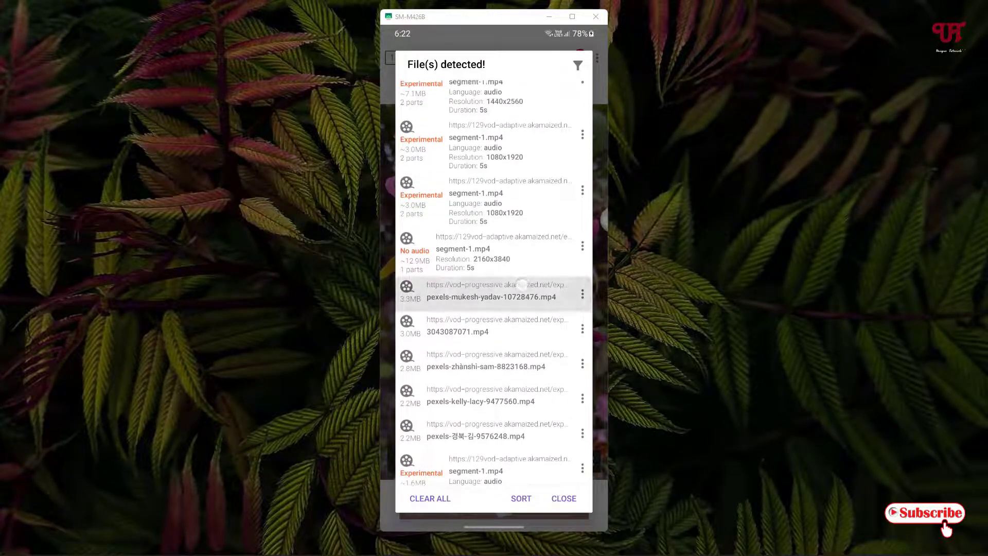
{"action": "scroll", "coordinate": [520, 279], "scroll_direction": "down", "scroll_amount": 2}
{"action": "scroll", "coordinate": [533, 266], "scroll_direction": "down", "scroll_amount": 1}
{"action": "scroll", "coordinate": [535, 261], "scroll_direction": "down", "scroll_amount": 1}
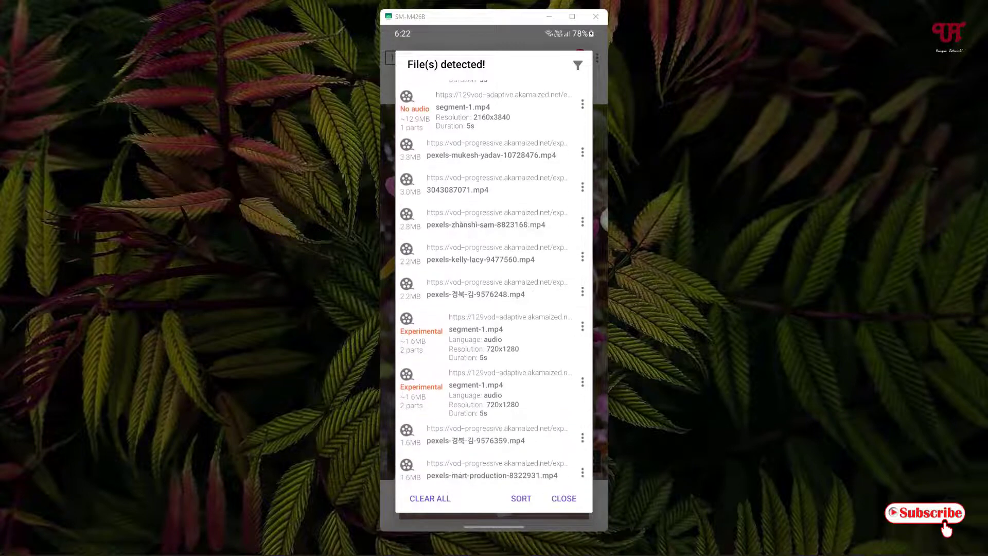
{"action": "scroll", "coordinate": [539, 311], "scroll_direction": "down", "scroll_amount": 1}
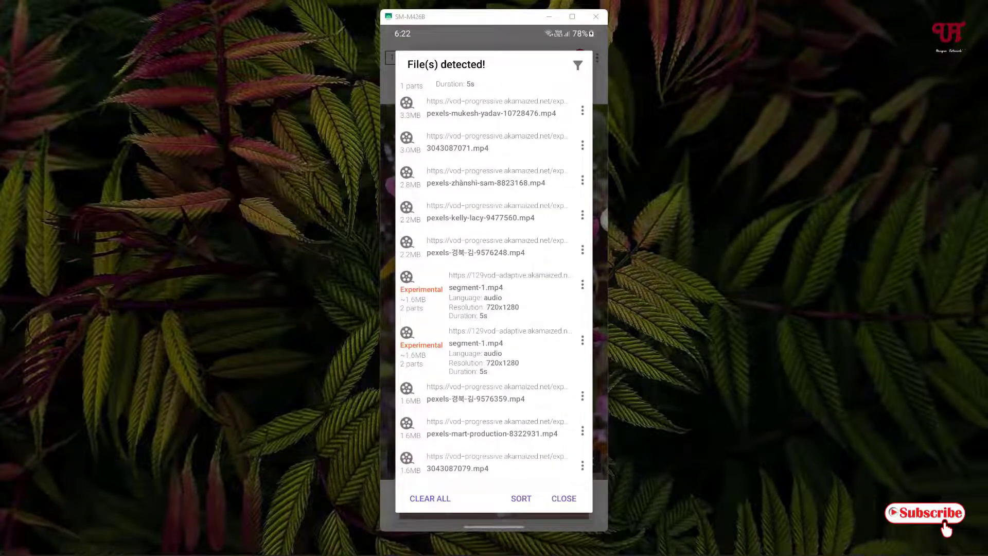
{"action": "scroll", "coordinate": [536, 290], "scroll_direction": "down", "scroll_amount": 1}
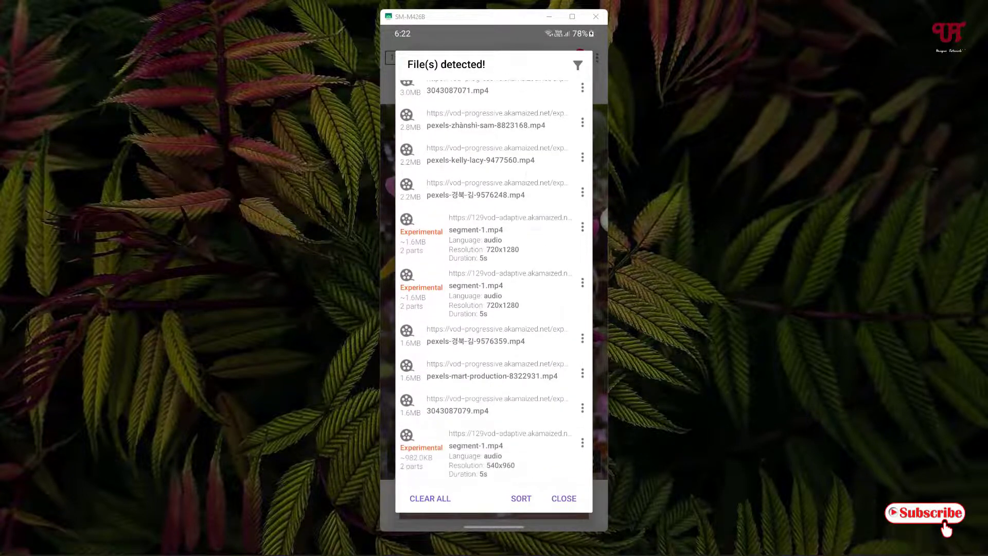
{"action": "scroll", "coordinate": [552, 352], "scroll_direction": "up", "scroll_amount": 4}
{"action": "scroll", "coordinate": [552, 352], "scroll_direction": "up", "scroll_amount": 1}
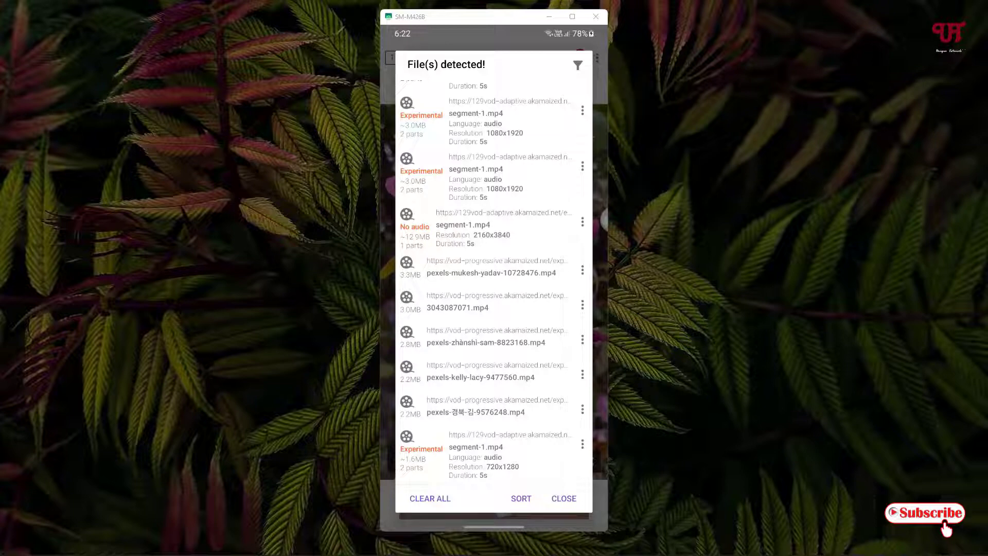
{"action": "scroll", "coordinate": [494, 282], "scroll_direction": "down", "scroll_amount": 1}
{"action": "scroll", "coordinate": [494, 282], "scroll_direction": "up", "scroll_amount": 3}
{"action": "scroll", "coordinate": [494, 281], "scroll_direction": "up", "scroll_amount": 1}
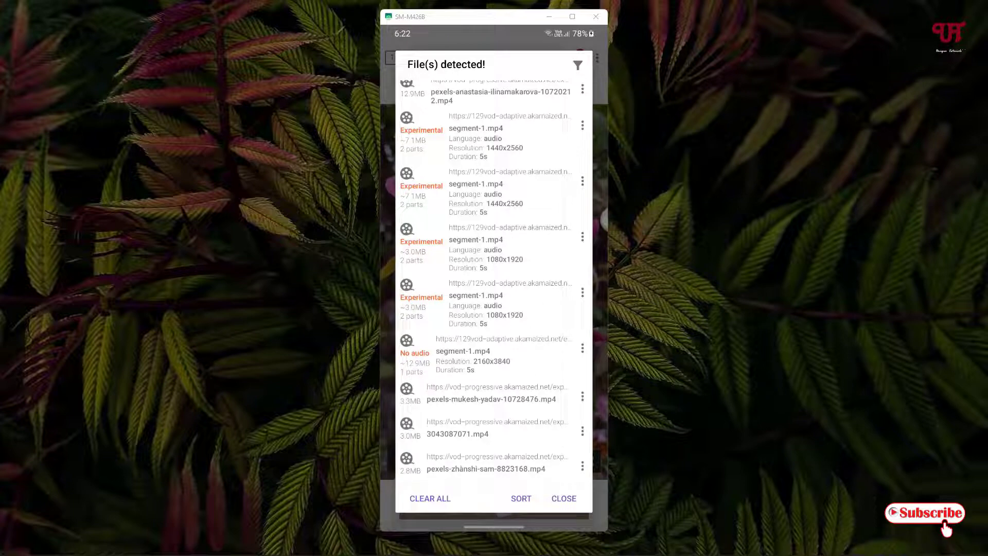
{"action": "left_click", "coordinate": [582, 236]}
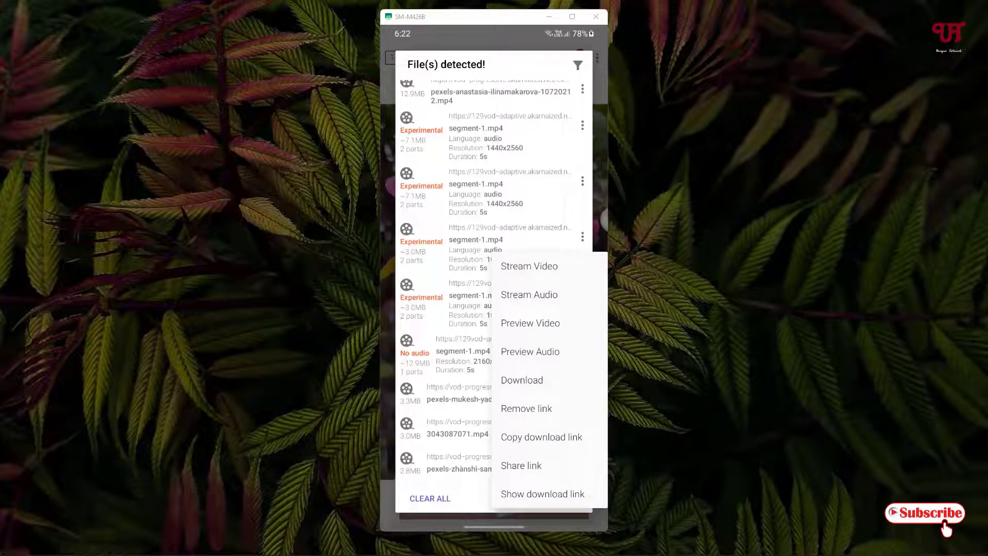
{"action": "key", "text": "Escape"}
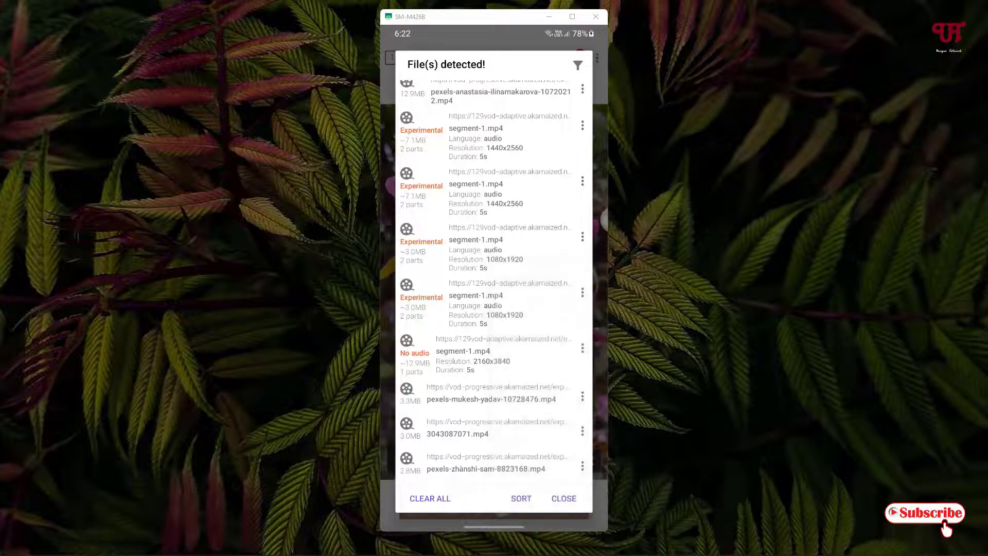
{"action": "left_click", "coordinate": [564, 498]}
{"action": "scroll", "coordinate": [494, 294], "scroll_direction": "down", "scroll_amount": 3}
Check the Free Download sizes, then play the flower video and pause it at 00:02
{"action": "left_click", "coordinate": [587, 373]}
{"action": "scroll", "coordinate": [495, 296], "scroll_direction": "down", "scroll_amount": 2}
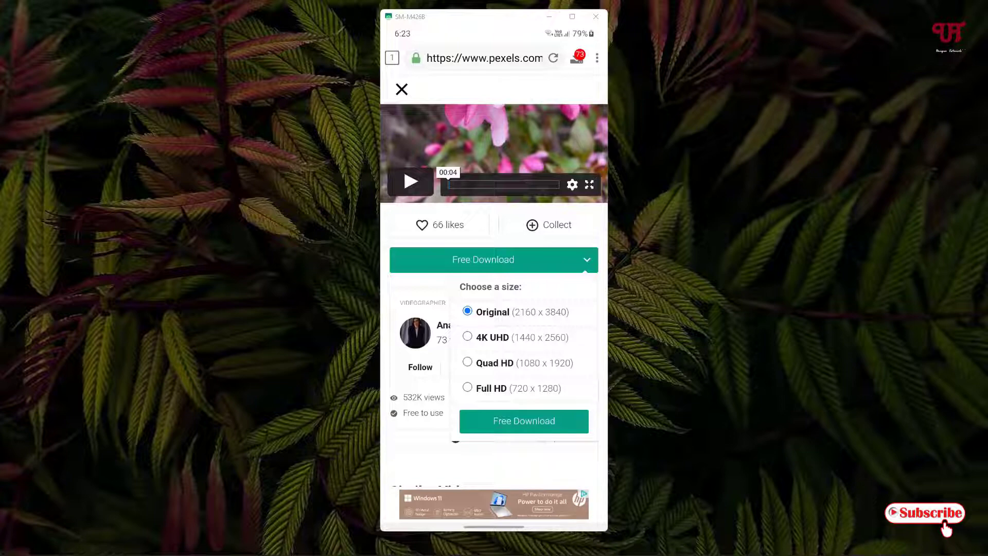
{"action": "scroll", "coordinate": [494, 293], "scroll_direction": "down", "scroll_amount": 1}
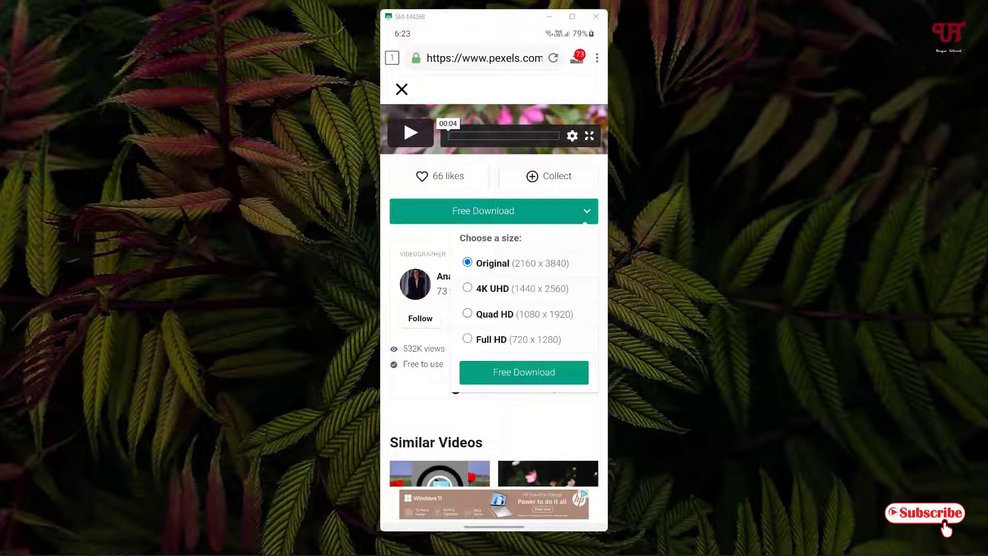
{"action": "scroll", "coordinate": [494, 294], "scroll_direction": "up", "scroll_amount": 5}
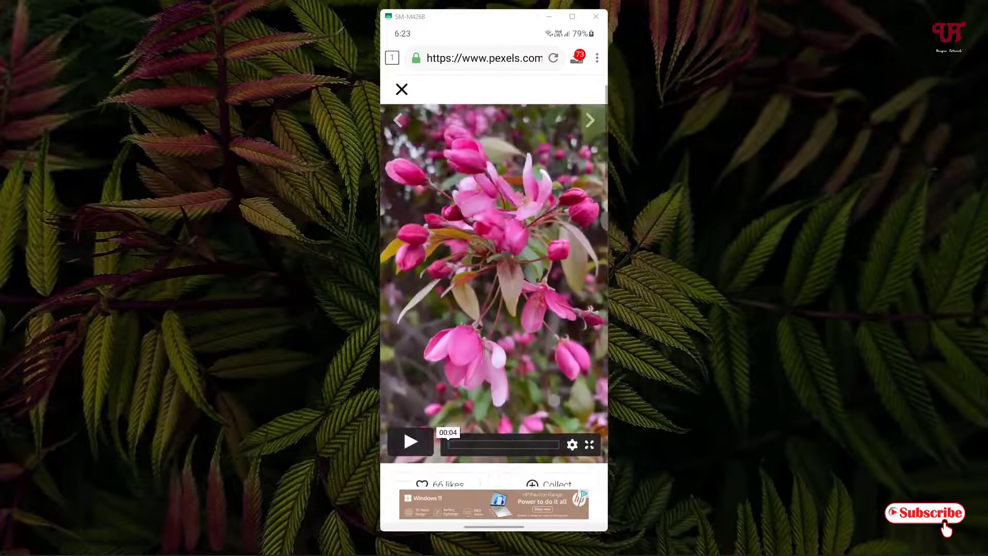
{"action": "scroll", "coordinate": [494, 294], "scroll_direction": "down", "scroll_amount": 1}
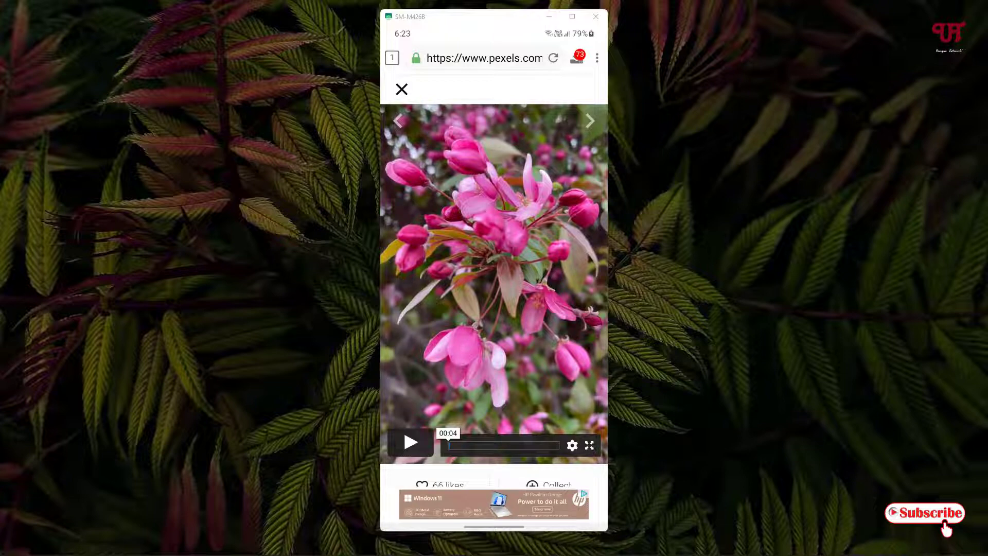
{"action": "left_click", "coordinate": [410, 442]}
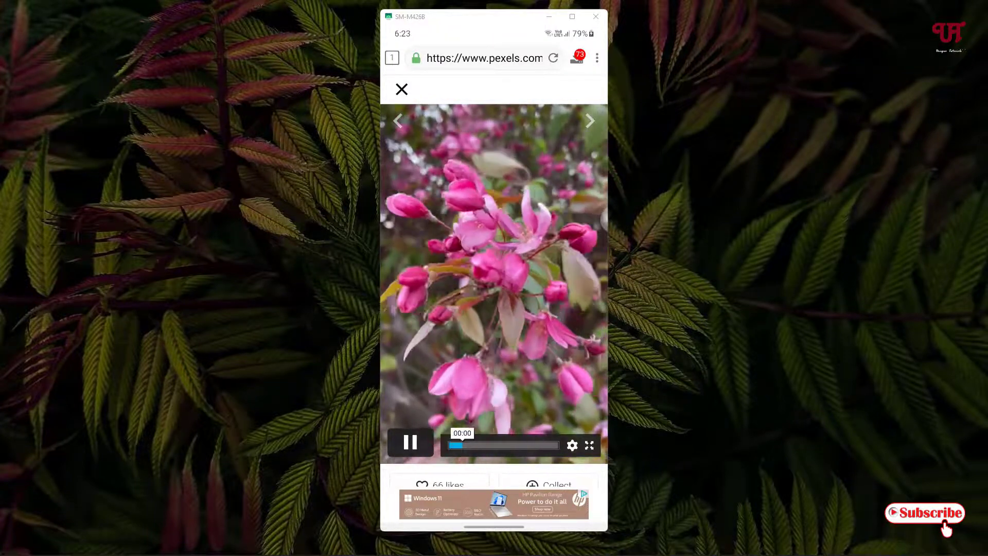
{"action": "left_click", "coordinate": [410, 442]}
Choose Download for 3043087071.mp4 from the detected-files list
{"action": "left_click", "coordinate": [576, 57]}
{"action": "scroll", "coordinate": [494, 309], "scroll_direction": "down", "scroll_amount": 2}
{"action": "scroll", "coordinate": [494, 309], "scroll_direction": "down", "scroll_amount": 2}
{"action": "scroll", "coordinate": [494, 309], "scroll_direction": "down", "scroll_amount": 2}
{"action": "scroll", "coordinate": [494, 309], "scroll_direction": "down", "scroll_amount": 2}
{"action": "scroll", "coordinate": [495, 309], "scroll_direction": "down", "scroll_amount": 2}
{"action": "scroll", "coordinate": [494, 309], "scroll_direction": "down", "scroll_amount": 2}
{"action": "scroll", "coordinate": [494, 309], "scroll_direction": "down", "scroll_amount": 2}
{"action": "scroll", "coordinate": [494, 309], "scroll_direction": "down", "scroll_amount": 2}
{"action": "scroll", "coordinate": [494, 309], "scroll_direction": "down", "scroll_amount": 1}
{"action": "scroll", "coordinate": [494, 309], "scroll_direction": "down", "scroll_amount": 2}
{"action": "scroll", "coordinate": [494, 309], "scroll_direction": "down", "scroll_amount": 1}
{"action": "scroll", "coordinate": [494, 308], "scroll_direction": "down", "scroll_amount": 2}
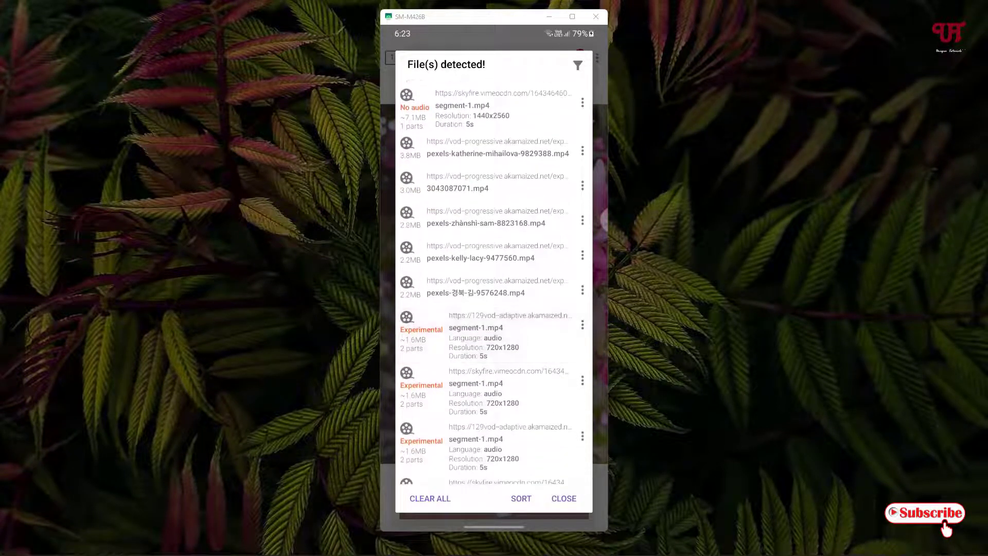
{"action": "scroll", "coordinate": [494, 309], "scroll_direction": "down", "scroll_amount": 2}
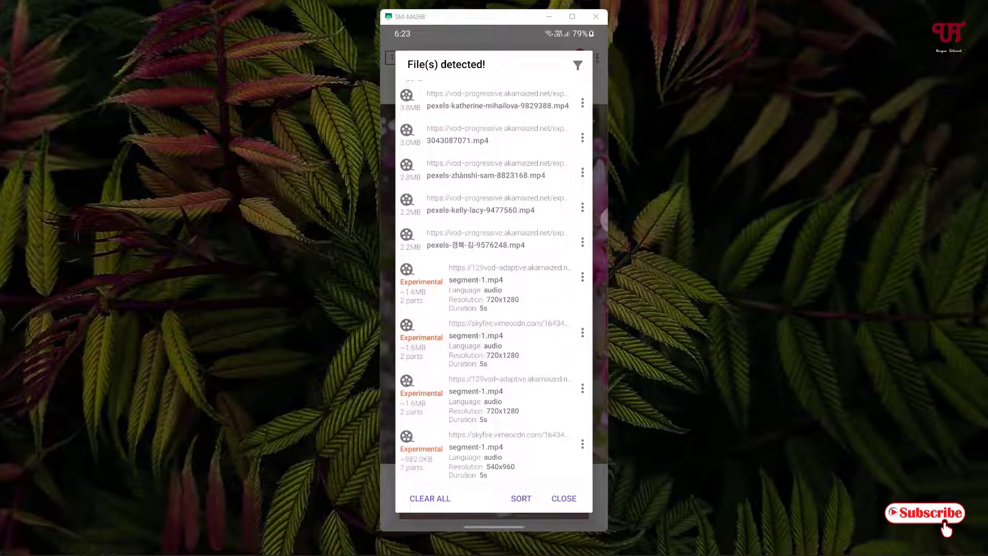
{"action": "scroll", "coordinate": [494, 309], "scroll_direction": "down", "scroll_amount": 2}
{"action": "scroll", "coordinate": [494, 309], "scroll_direction": "down", "scroll_amount": 5}
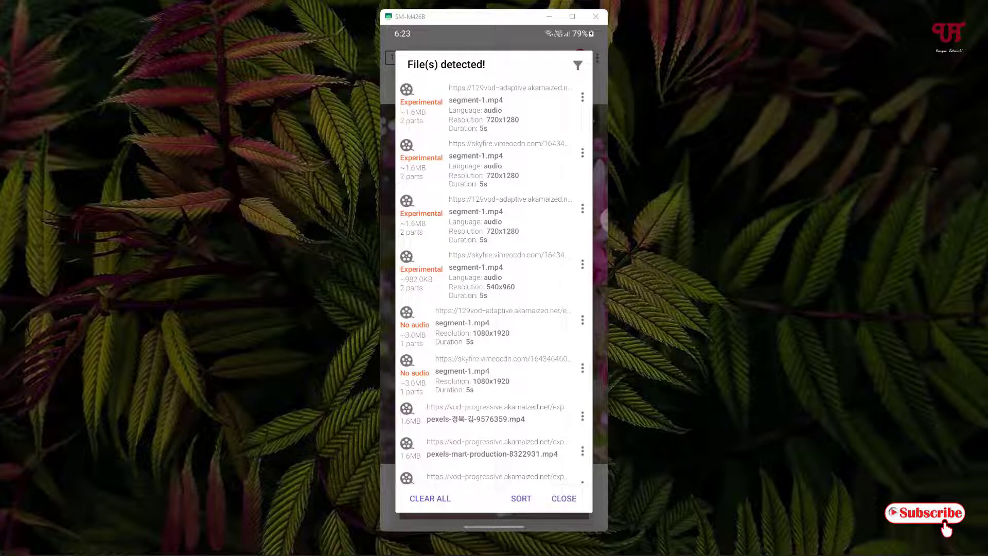
{"action": "scroll", "coordinate": [495, 309], "scroll_direction": "down", "scroll_amount": 5}
{"action": "scroll", "coordinate": [494, 308], "scroll_direction": "down", "scroll_amount": 5}
{"action": "scroll", "coordinate": [495, 309], "scroll_direction": "down", "scroll_amount": 5}
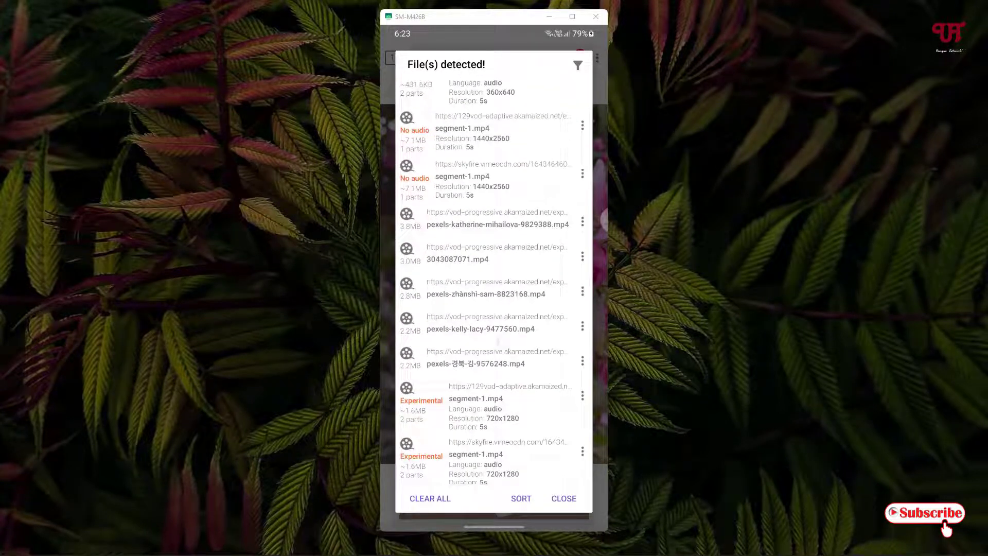
{"action": "scroll", "coordinate": [494, 294], "scroll_direction": "up", "scroll_amount": 1}
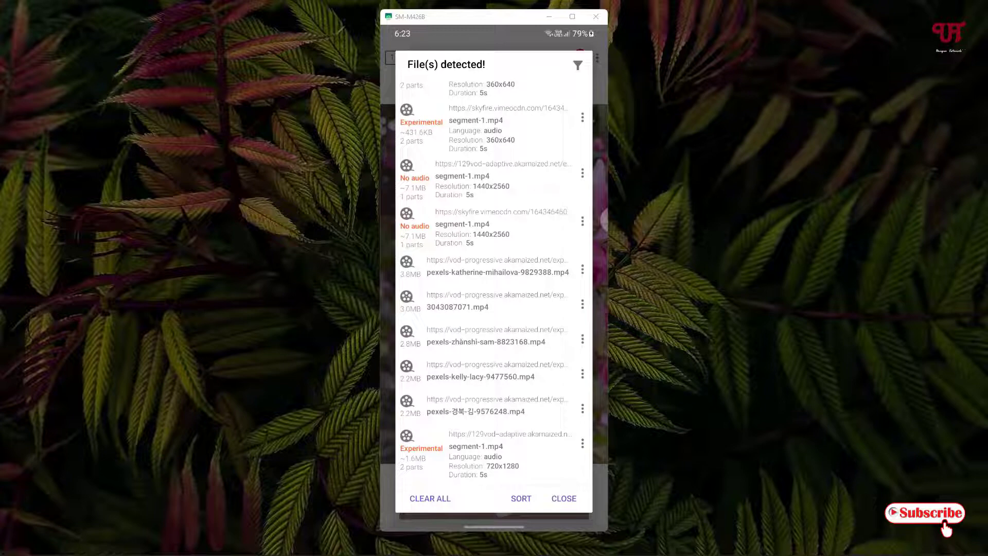
{"action": "scroll", "coordinate": [494, 293], "scroll_direction": "up", "scroll_amount": 2}
{"action": "scroll", "coordinate": [495, 294], "scroll_direction": "down", "scroll_amount": 1}
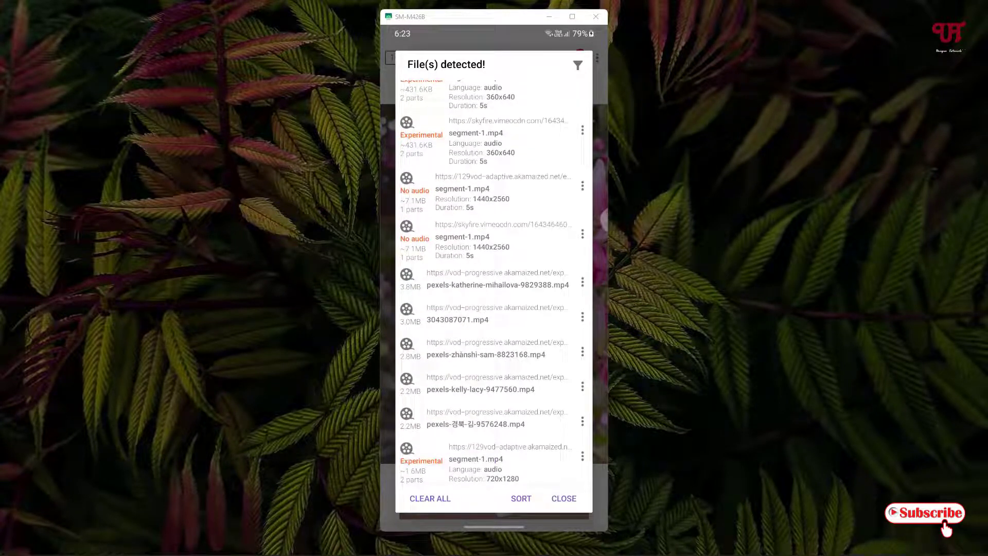
{"action": "left_click", "coordinate": [582, 316]}
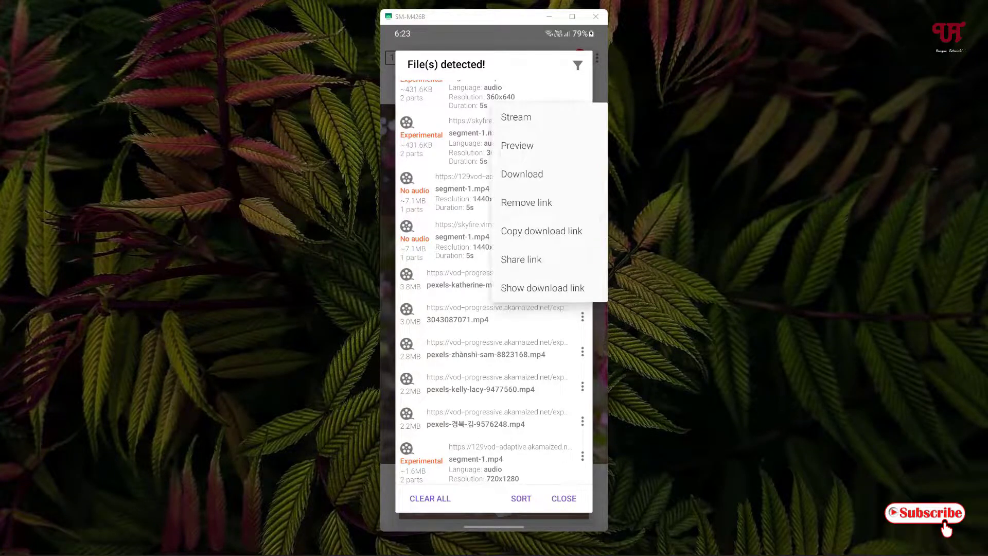
{"action": "left_click", "coordinate": [522, 173]}
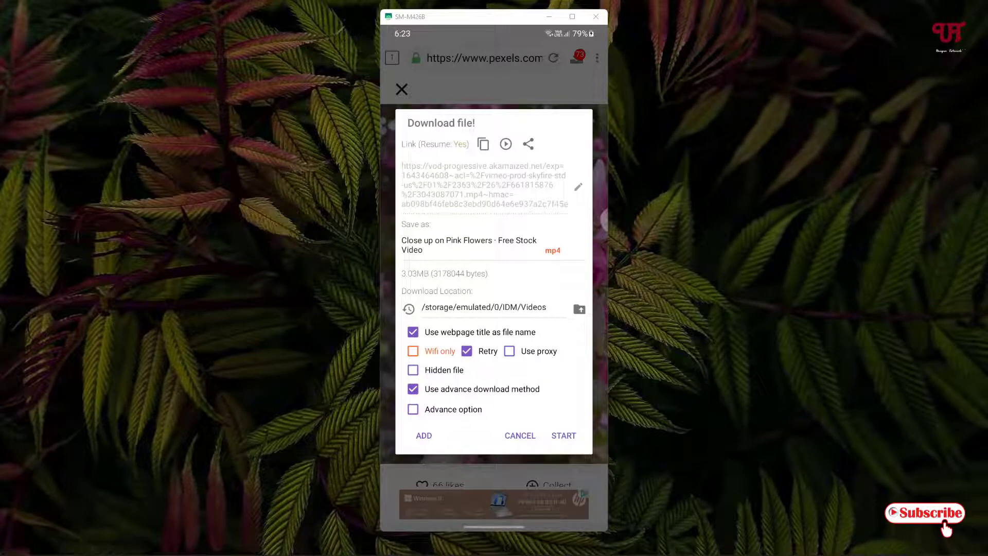
Start the 3.03 MB download into /storage/emulated/0/IDM/Videos
{"action": "left_click", "coordinate": [563, 435]}
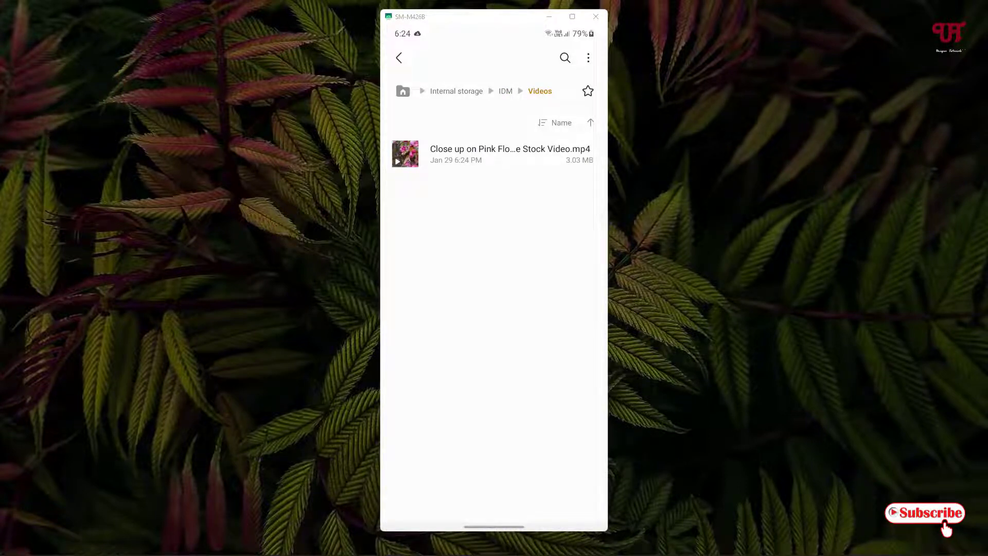
Leave My Files and return to the Android home screen
{"action": "left_click_drag", "start_coordinate": [495, 526], "coordinate": [490, 439]}
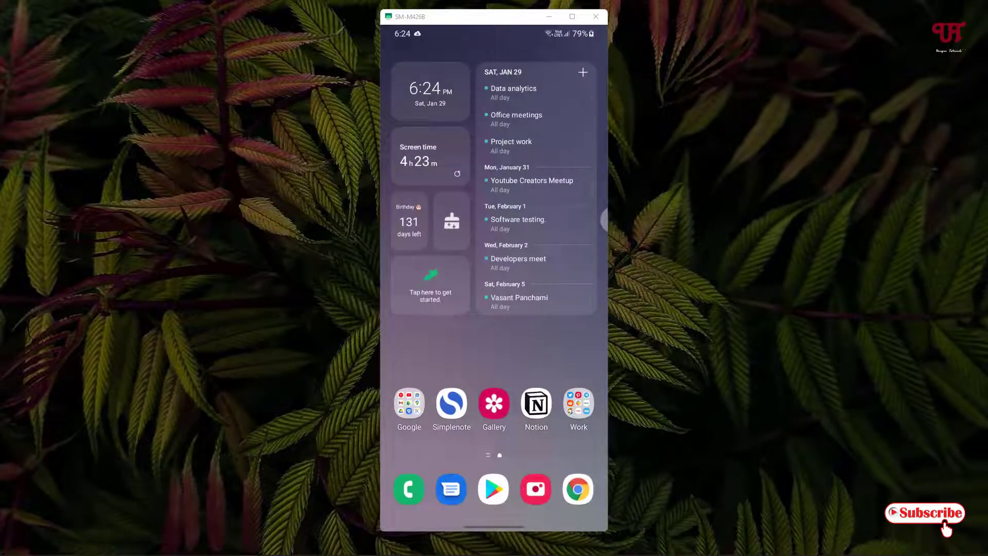